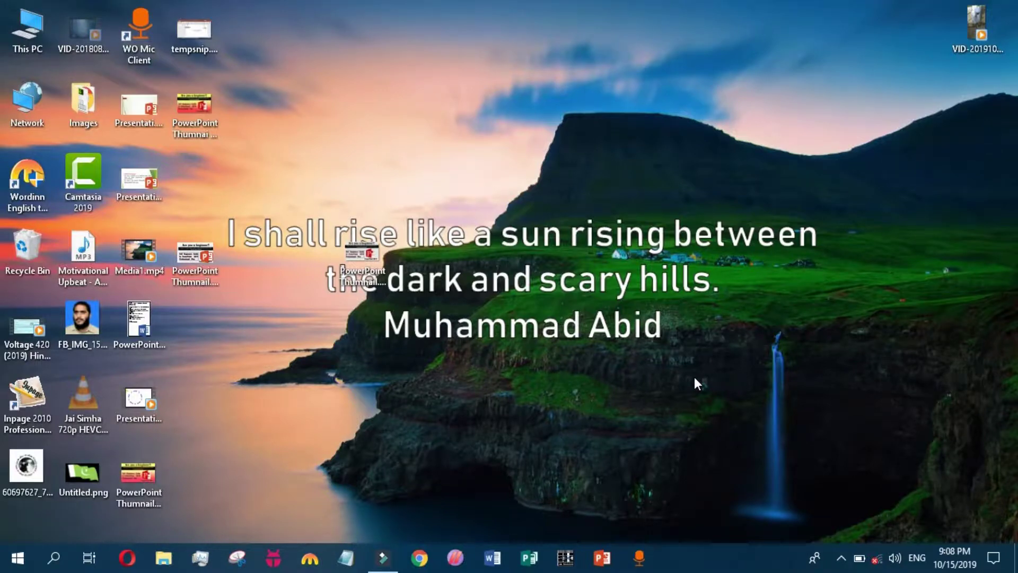
- Launch PowerPoint from the taskbar and create a blank presentation, Presentation1
{"action": "left_click", "coordinate": [602, 556]}
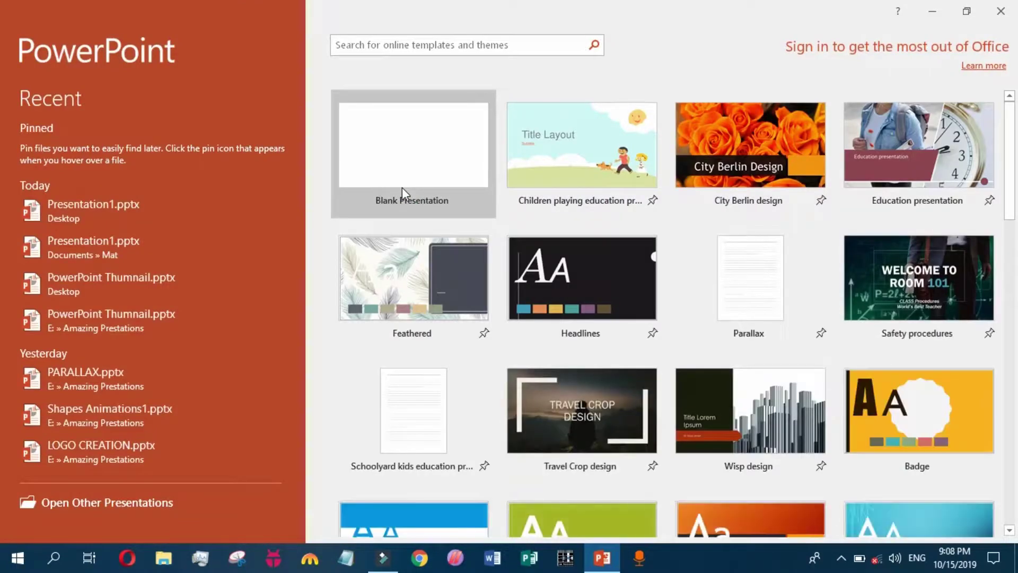
{"action": "left_click", "coordinate": [402, 188]}
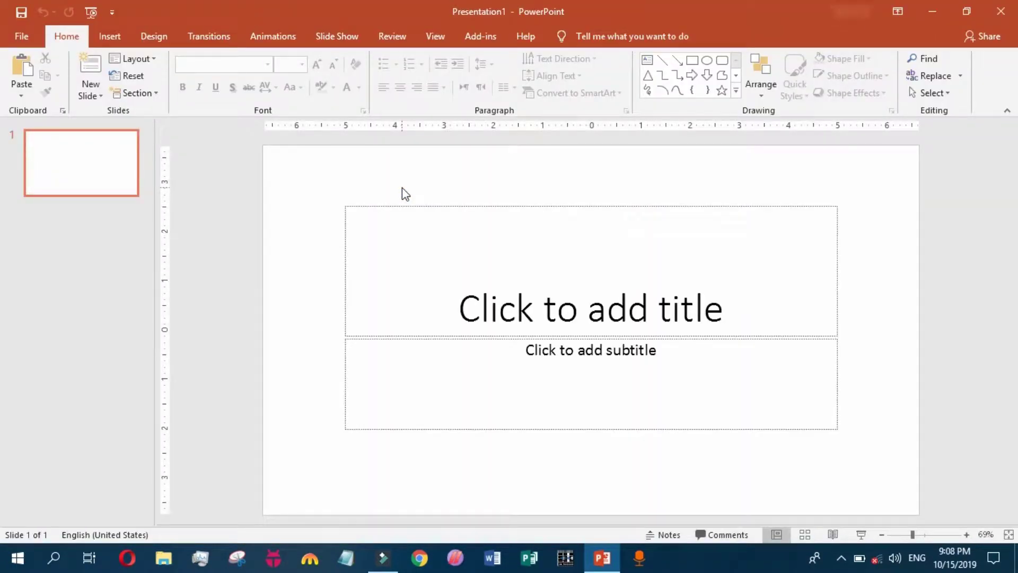
- Apply the Blank layout and draw a 1.71" by 2.21" rectangle near the top-left corner
{"action": "left_click", "coordinate": [144, 61]}
{"action": "left_click", "coordinate": [133, 240]}
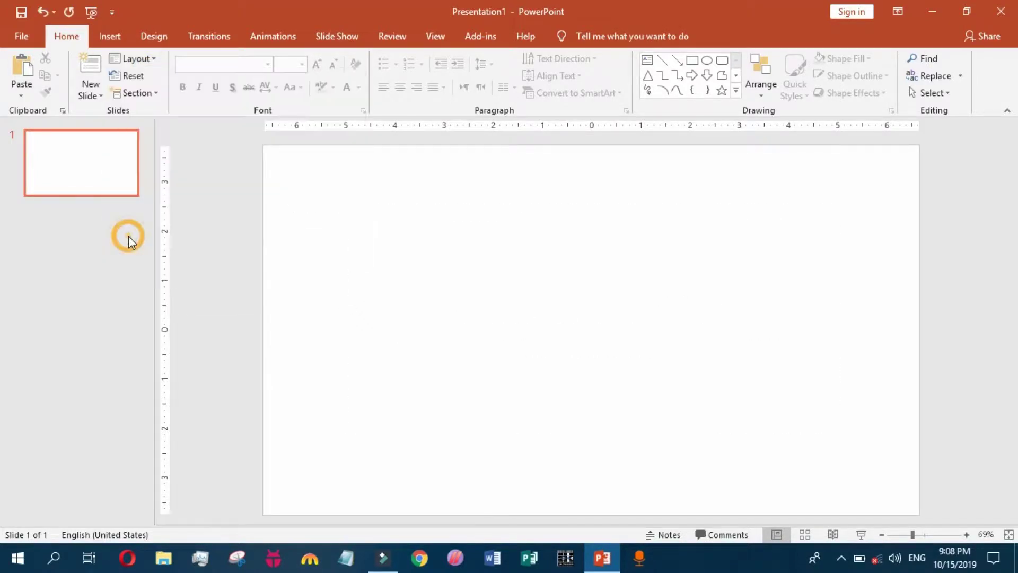
{"action": "left_click", "coordinate": [736, 91]}
{"action": "left_click", "coordinate": [692, 80]}
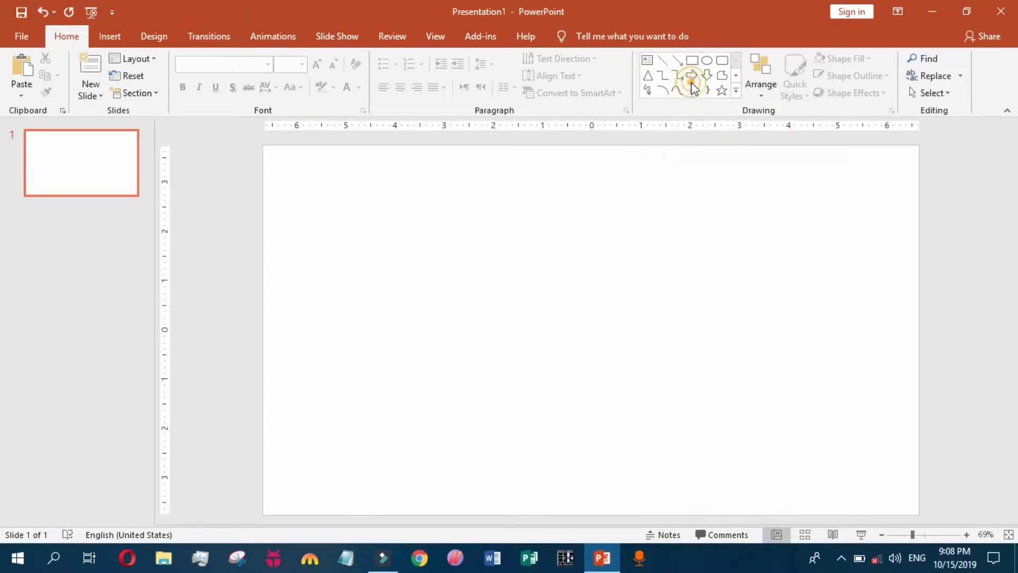
{"action": "mouse_move", "coordinate": [303, 199]}
{"action": "left_mouse_down"}
{"action": "mouse_move", "coordinate": [413, 268]}
{"action": "mouse_move", "coordinate": [421, 288]}
{"action": "mouse_move", "coordinate": [411, 283]}
{"action": "left_mouse_up"}
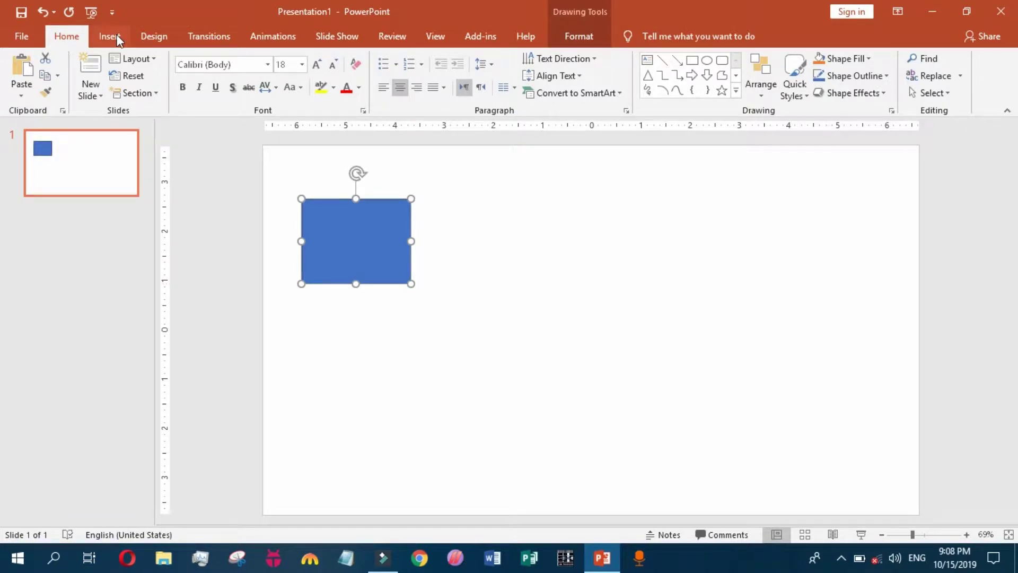
{"action": "left_click_drag", "start_coordinate": [346, 229], "coordinate": [341, 209]}
- Change the rectangle's Shape Fill from blue to Red
{"action": "left_click", "coordinate": [580, 45]}
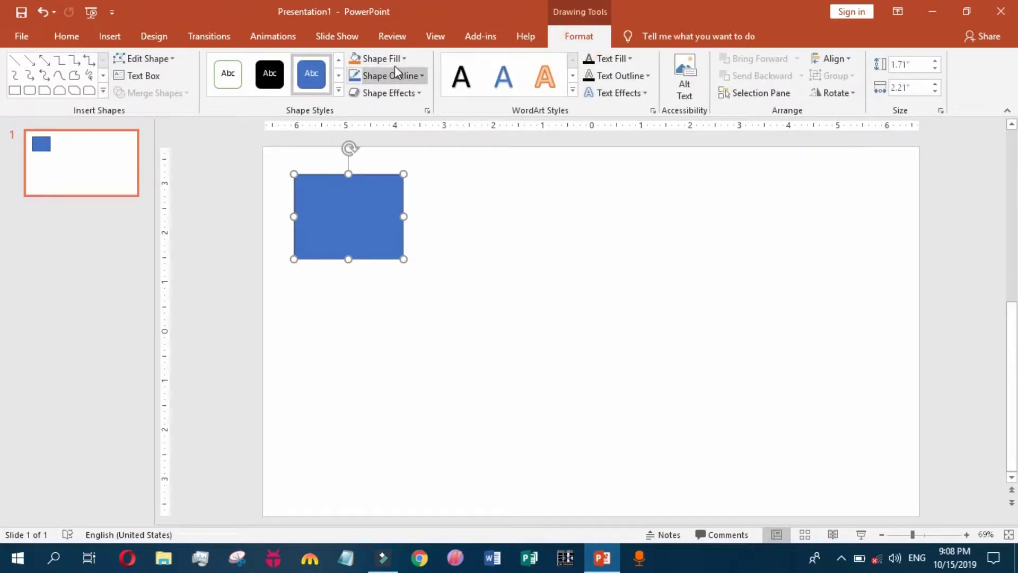
{"action": "left_click", "coordinate": [377, 59]}
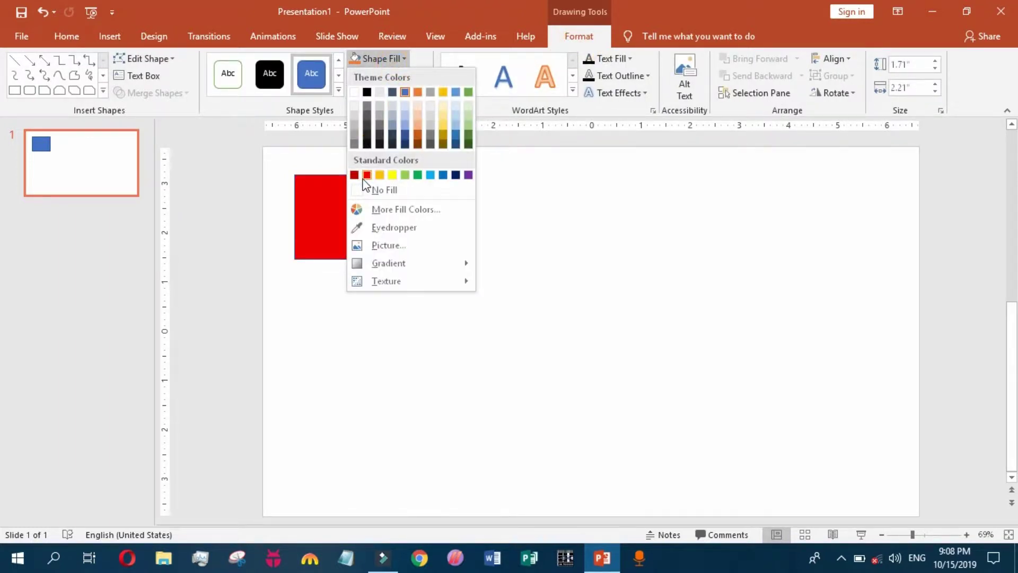
{"action": "left_click", "coordinate": [365, 178]}
{"action": "left_click", "coordinate": [69, 43]}
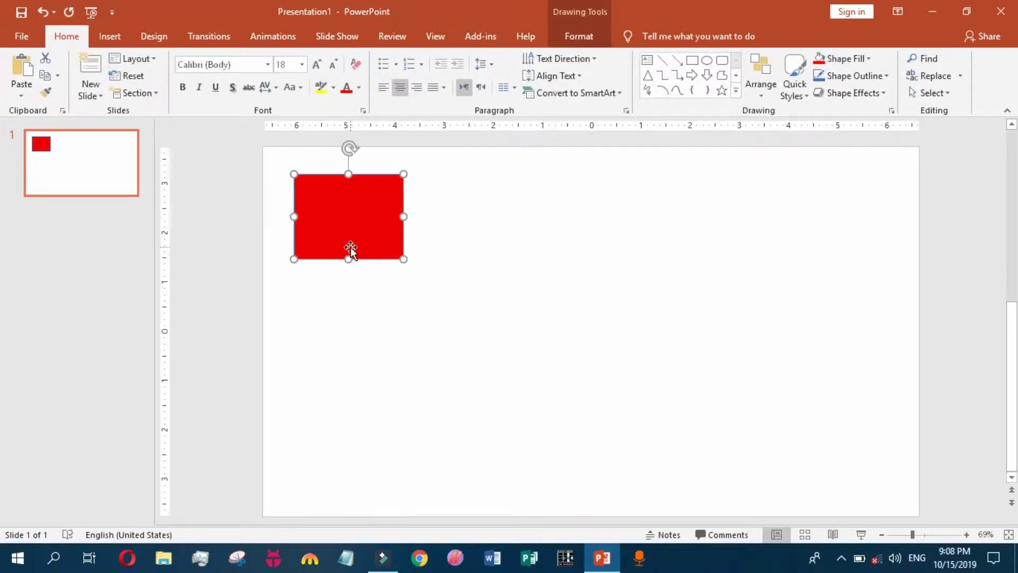
- Duplicate the red rectangle, move the copy right, and repeat for a third evenly spaced copy
{"action": "key", "text": "ctrl+d"}
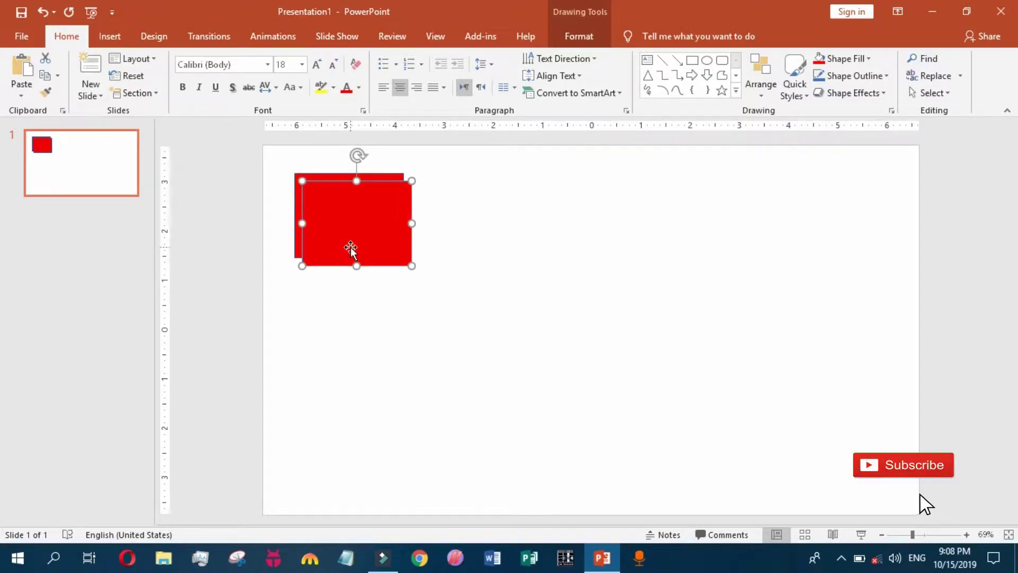
{"action": "left_click_drag", "start_coordinate": [351, 248], "coordinate": [476, 242]}
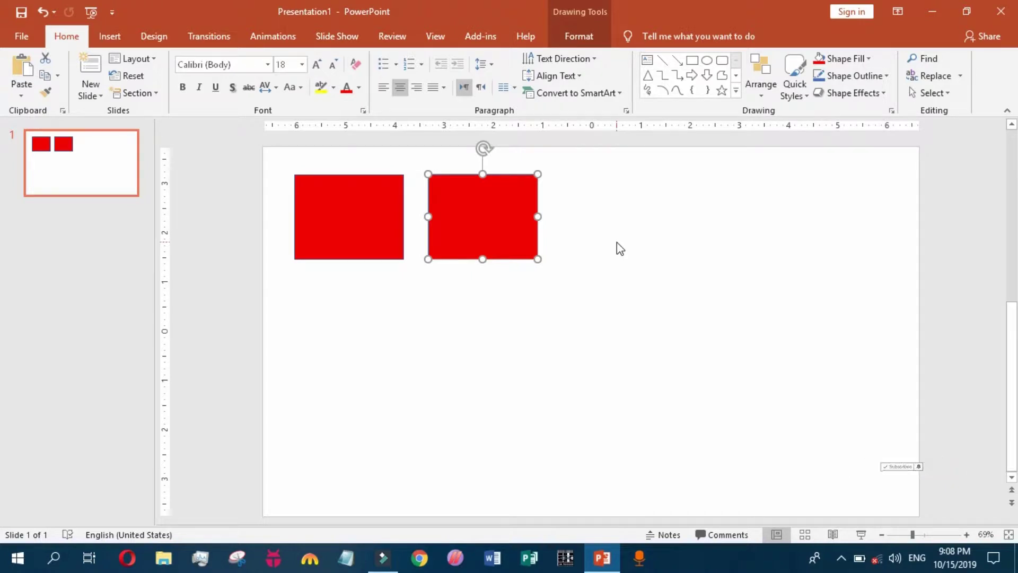
{"action": "key", "text": "ctrl+d"}
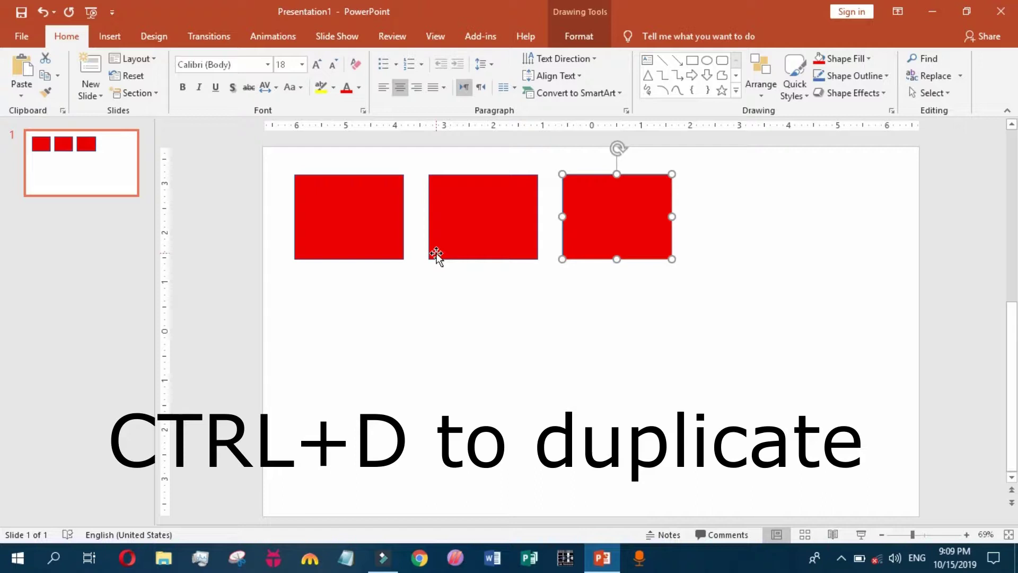
- Duplicate the third rectangle and place the copy in line as a fourth
{"action": "left_click", "coordinate": [459, 232]}
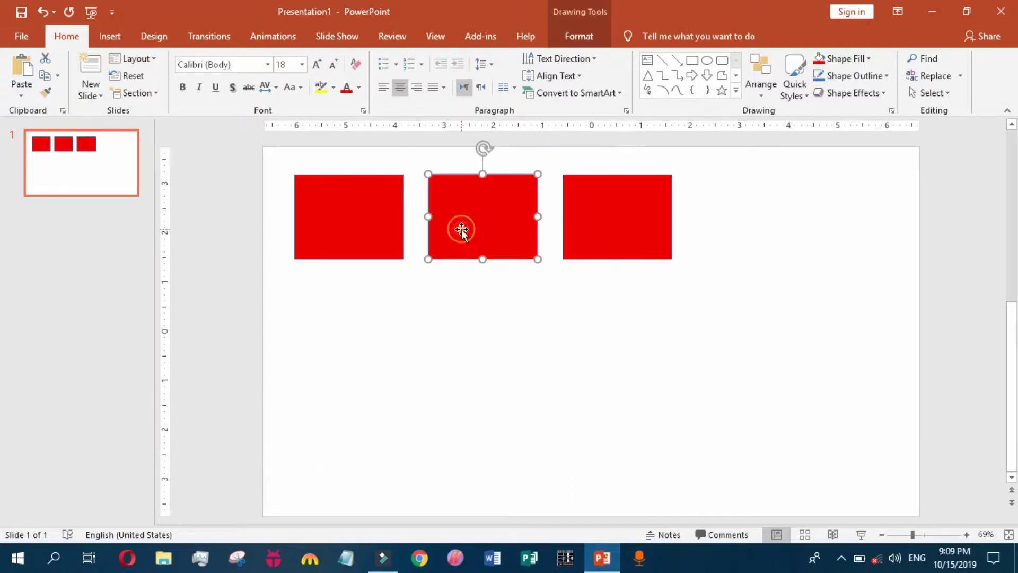
{"action": "left_click", "coordinate": [374, 223]}
{"action": "left_click", "coordinate": [603, 231]}
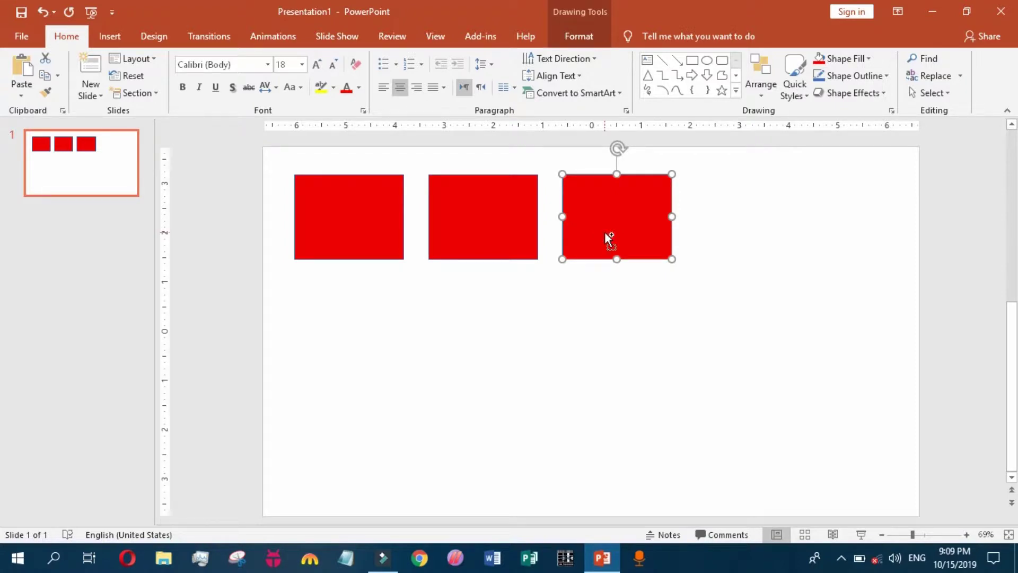
{"action": "key", "text": "ctrl+d"}
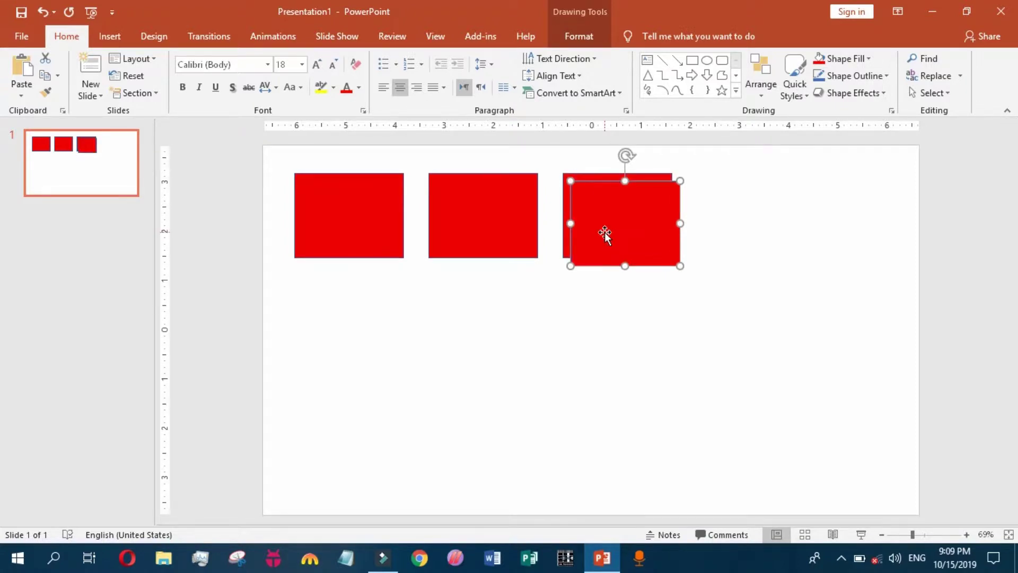
{"action": "left_click_drag", "start_coordinate": [604, 231], "coordinate": [733, 226]}
- Add two more rectangles past the right edge, scroll back left, and select the first four
{"action": "key", "text": "ctrl+d"}
{"action": "key", "text": "ctrl+d"}
{"action": "key", "text": "ctrl+d"}
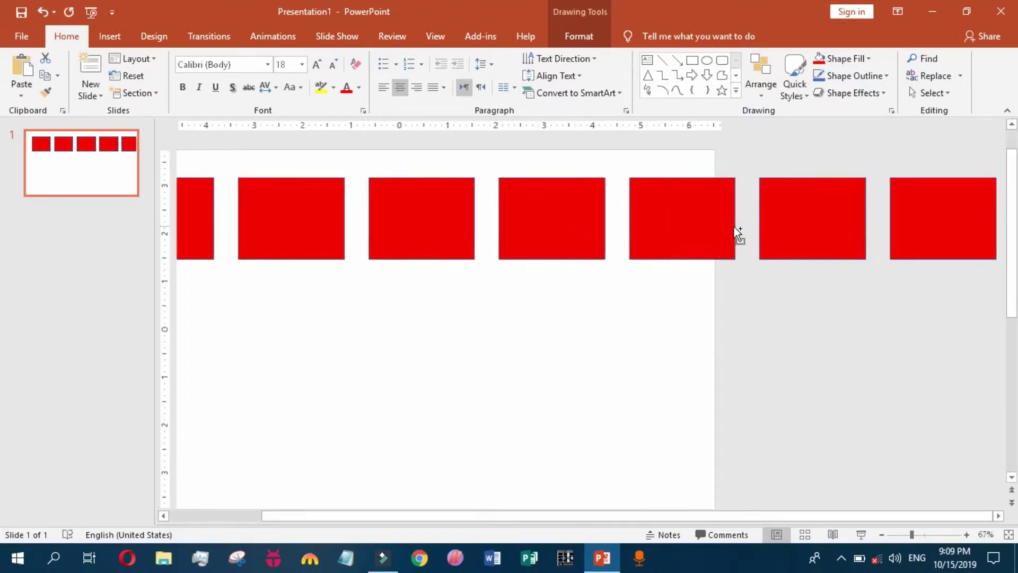
{"action": "key", "text": "ctrl+d"}
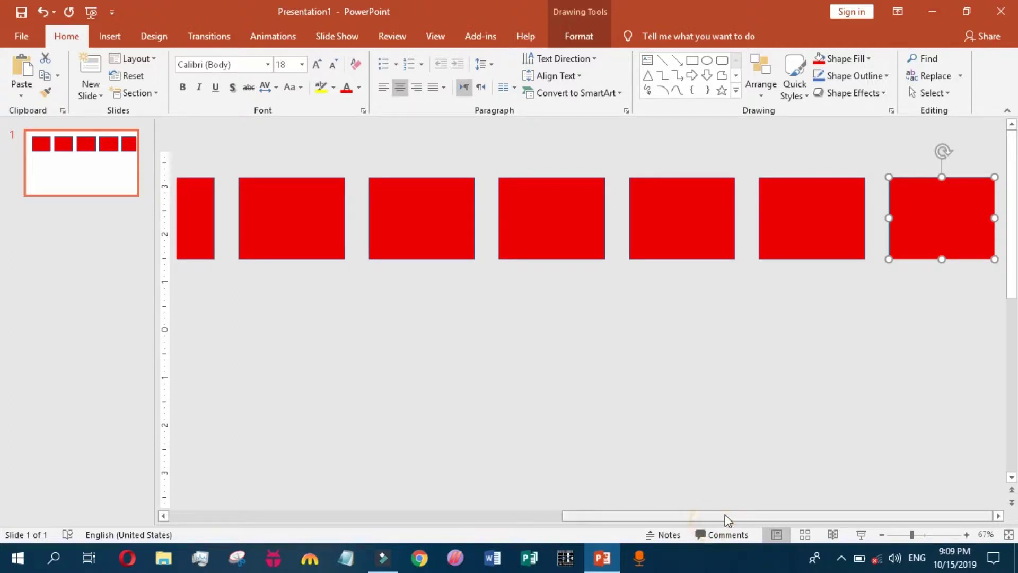
{"action": "left_click_drag", "start_coordinate": [727, 519], "coordinate": [271, 511]}
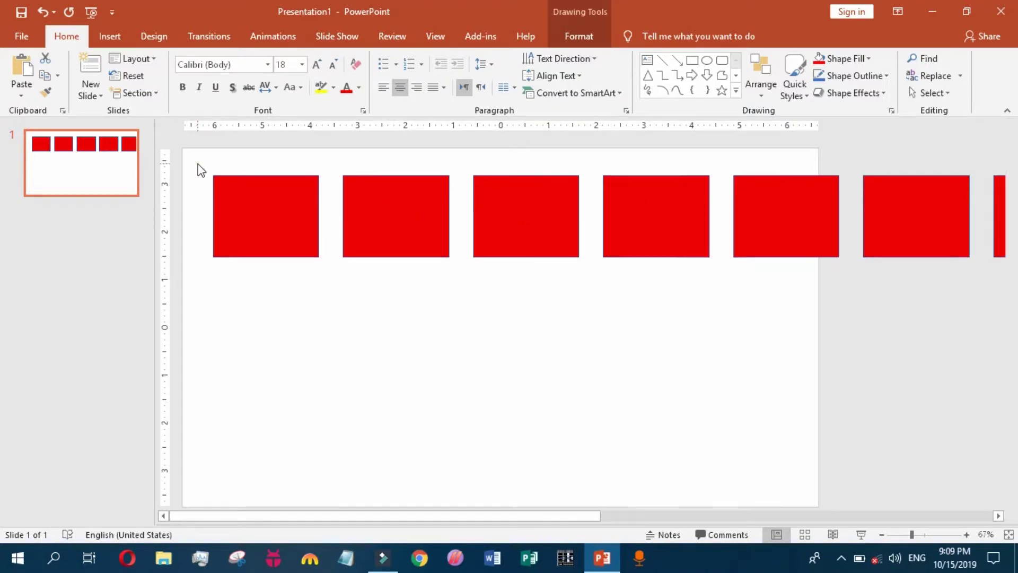
{"action": "left_click_drag", "start_coordinate": [198, 164], "coordinate": [765, 282]}
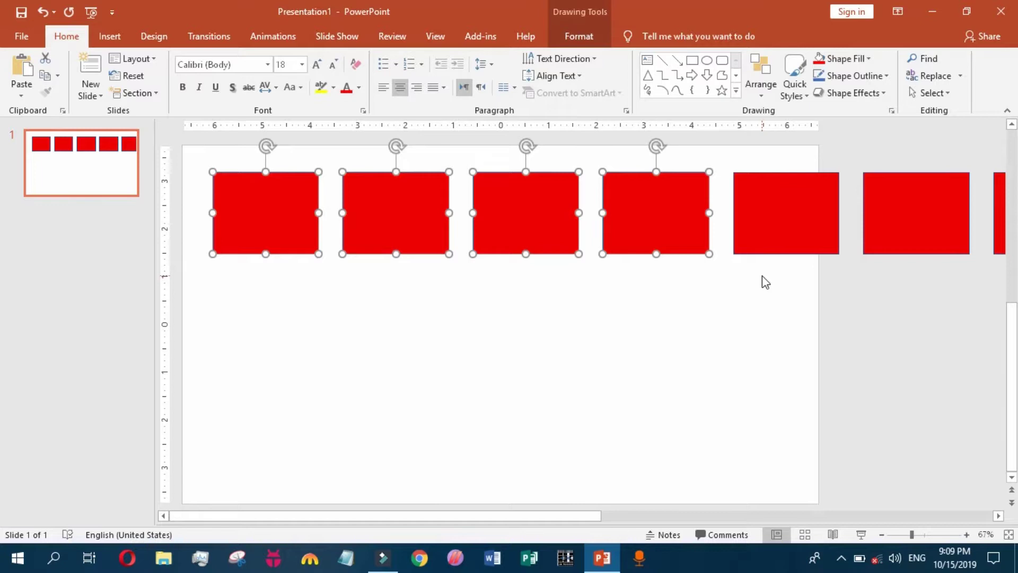
- Undo the last two duplicates, leaving four rectangles inside the slide
{"action": "left_click", "coordinate": [42, 13]}
{"action": "left_click", "coordinate": [43, 14]}
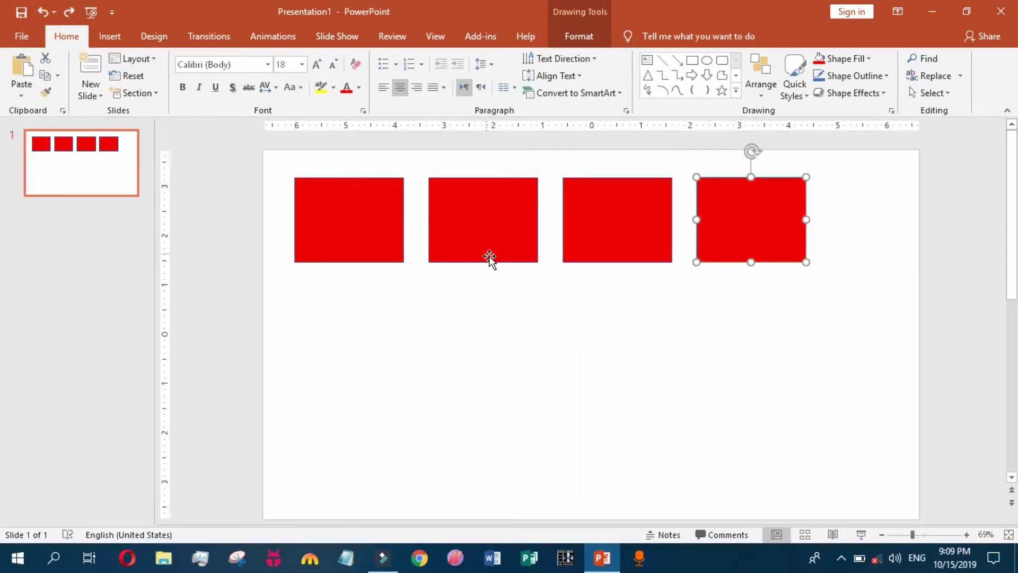
{"action": "left_click", "coordinate": [621, 347]}
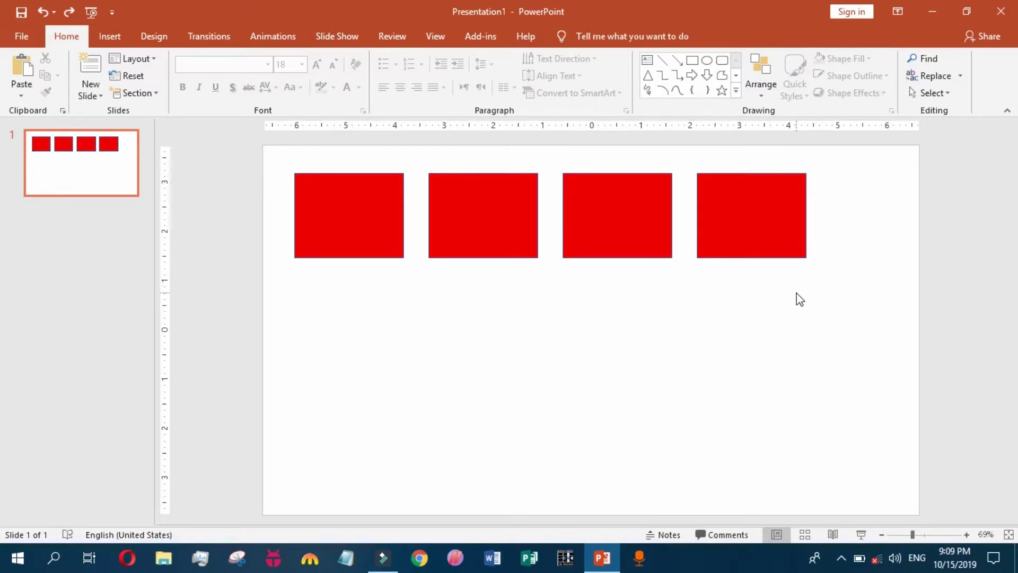
- Copy all four red rectangles and set the insertion point after slide 1
{"action": "key", "text": "ctrl+a"}
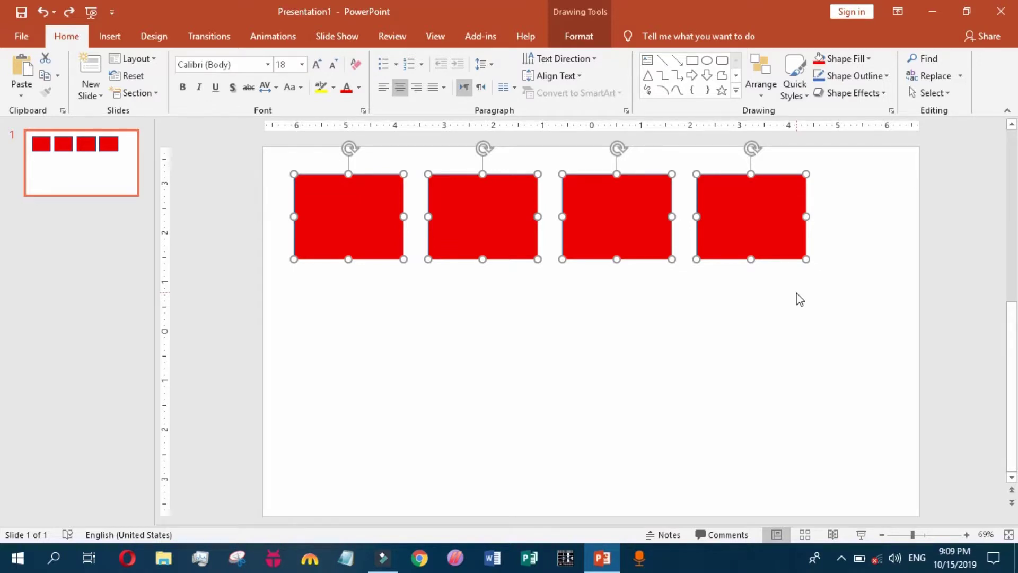
{"action": "right_click", "coordinate": [769, 241]}
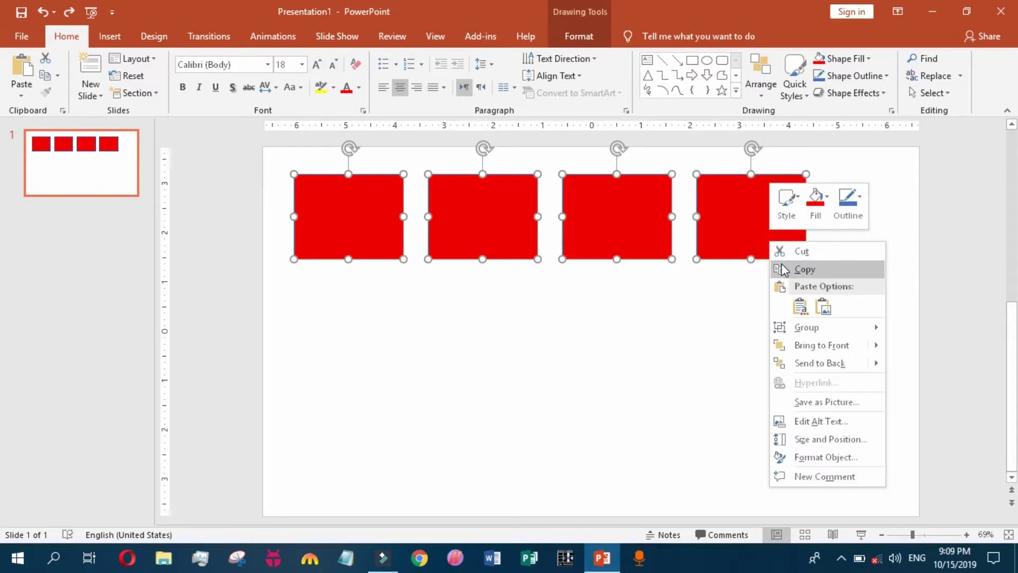
{"action": "left_click", "coordinate": [805, 269]}
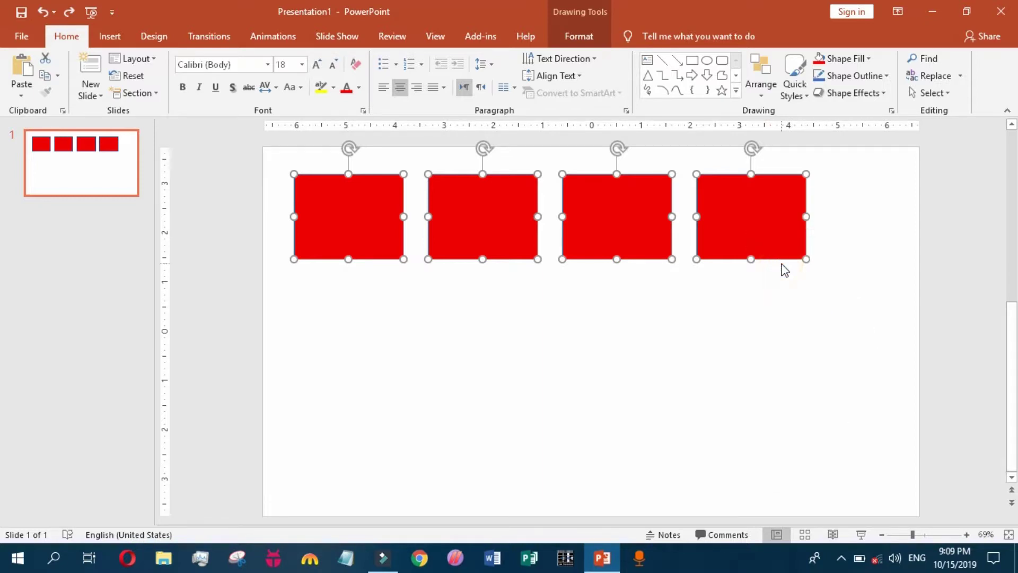
{"action": "left_click", "coordinate": [83, 254]}
- Add a blank second slide and paste the four red rectangles onto it
{"action": "left_click", "coordinate": [88, 96]}
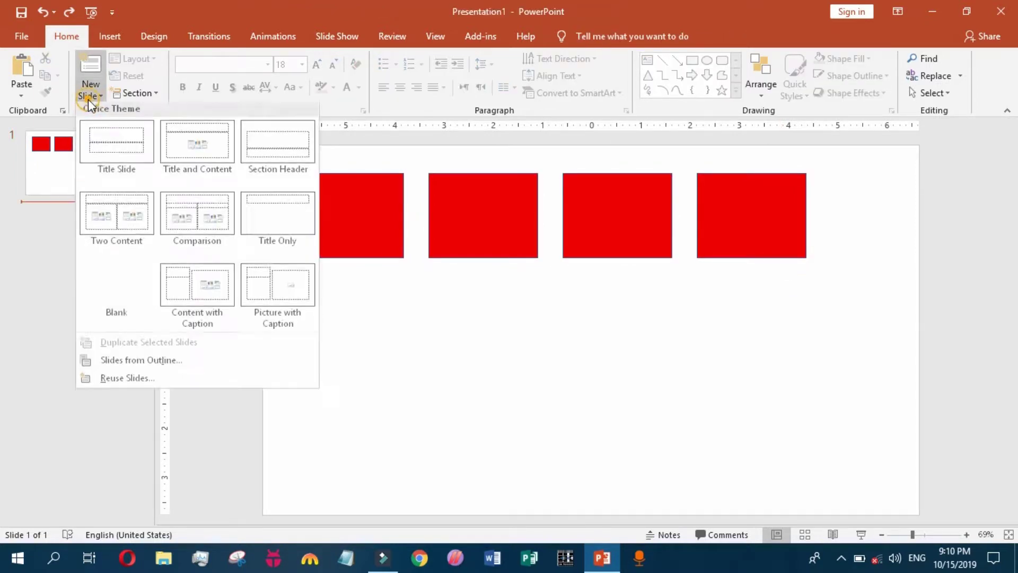
{"action": "left_click", "coordinate": [109, 303]}
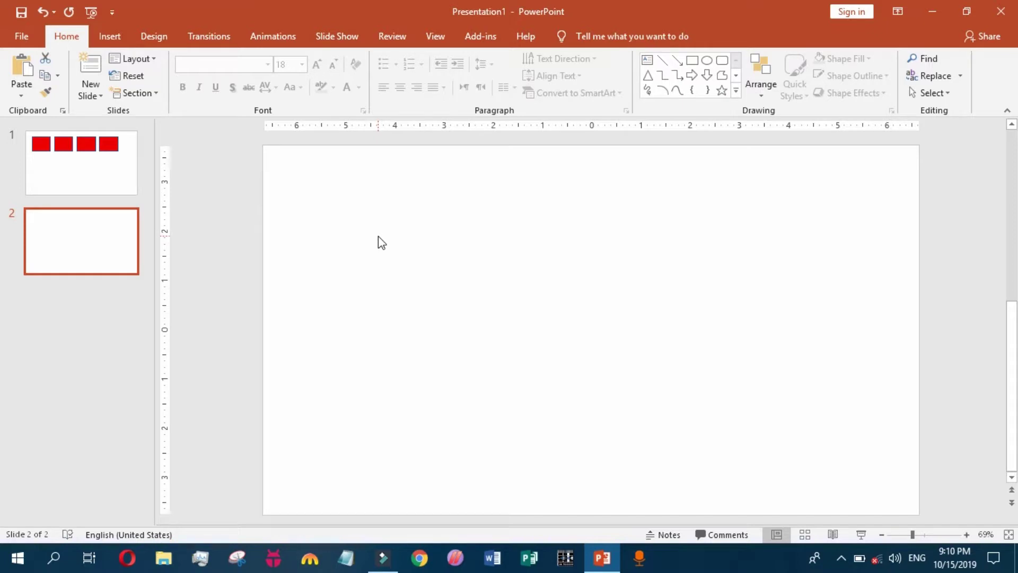
{"action": "key", "text": "ctrl+v"}
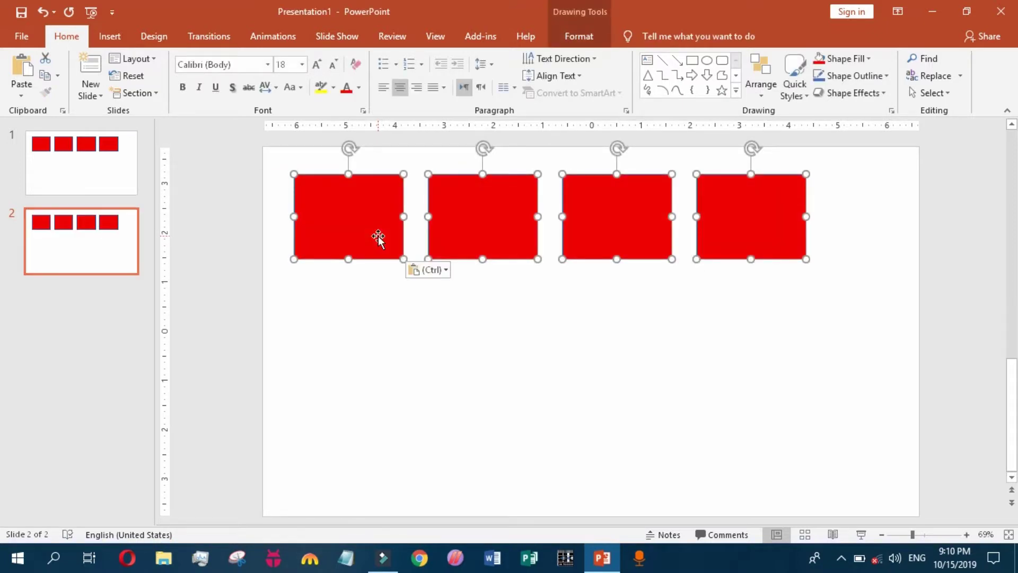
- Compare slides 1 and 2 to confirm the rectangles sit in identical positions
{"action": "left_click", "coordinate": [112, 173]}
{"action": "left_click", "coordinate": [99, 260]}
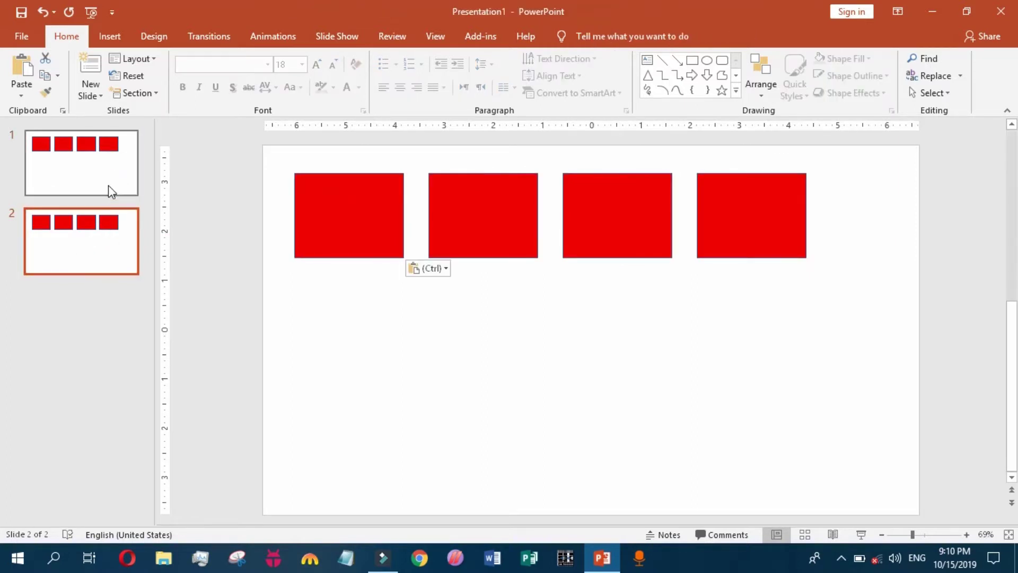
{"action": "left_click", "coordinate": [107, 187]}
{"action": "key", "text": "ctrl+v"}
{"action": "left_click", "coordinate": [96, 257]}
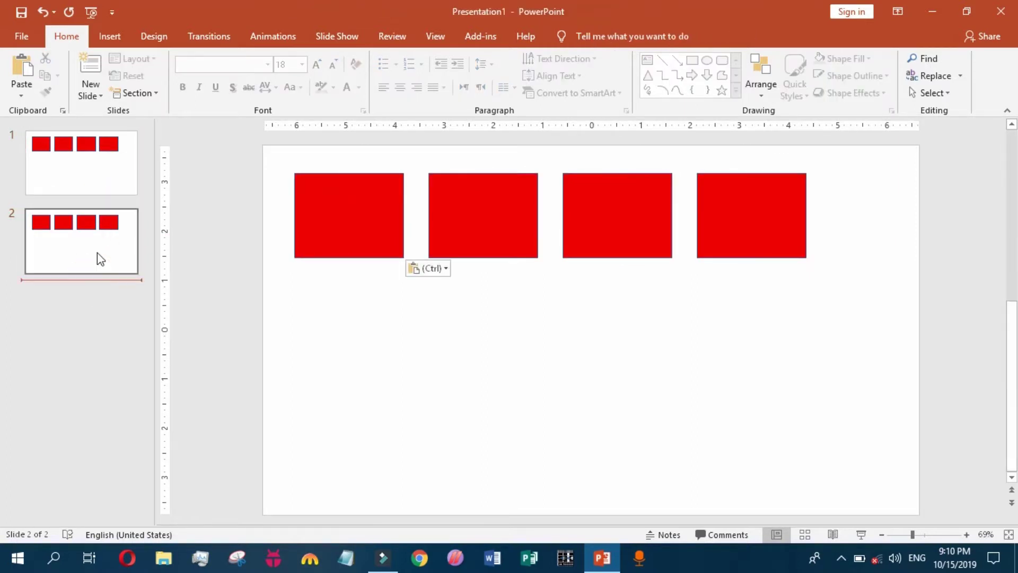
- Alternate between slides 1 and 2, pasting the rectangles onto slide 2 each time
{"action": "left_click", "coordinate": [104, 168]}
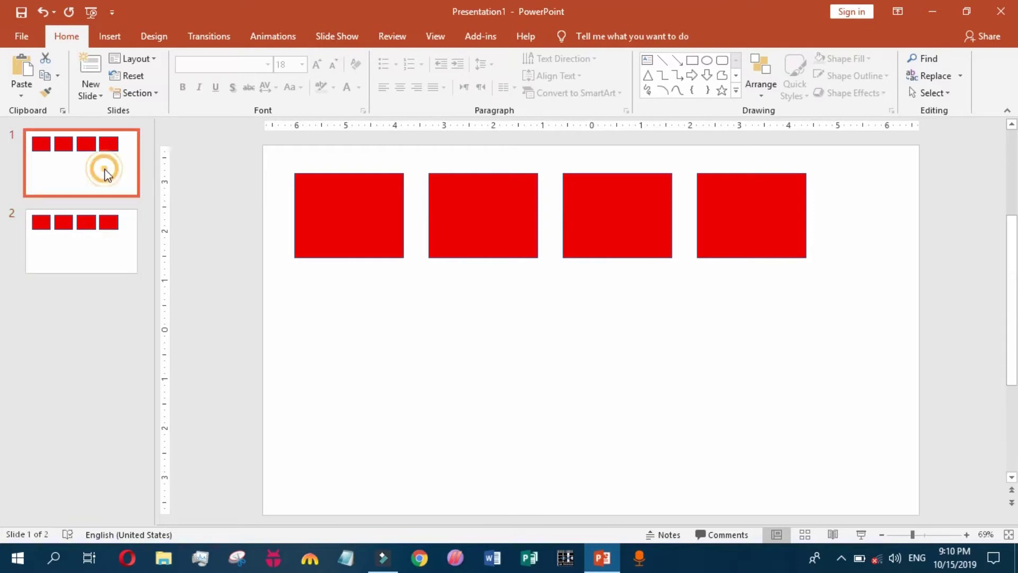
{"action": "left_click", "coordinate": [104, 266]}
{"action": "key", "text": "ctrl+v"}
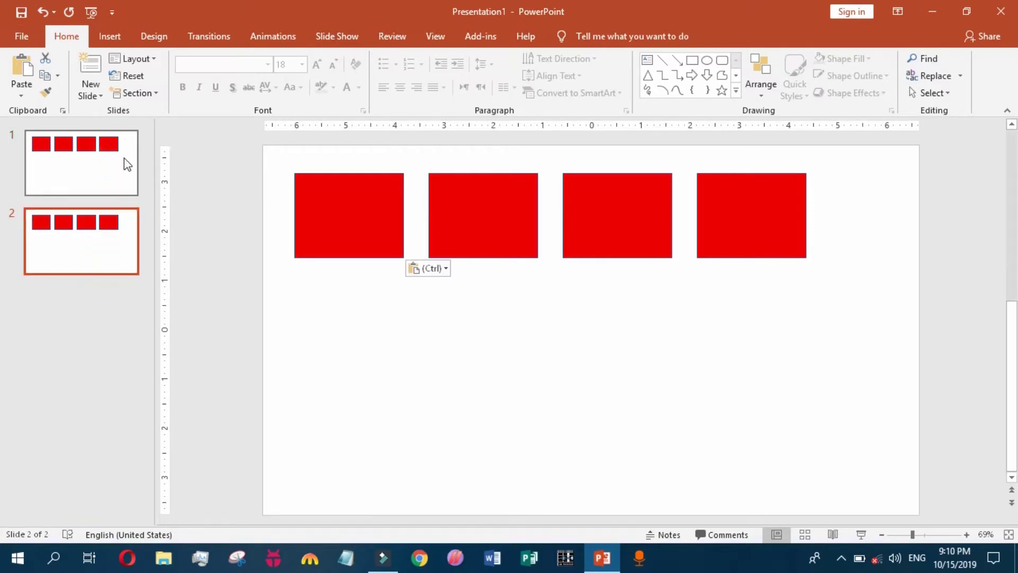
{"action": "left_click", "coordinate": [126, 162]}
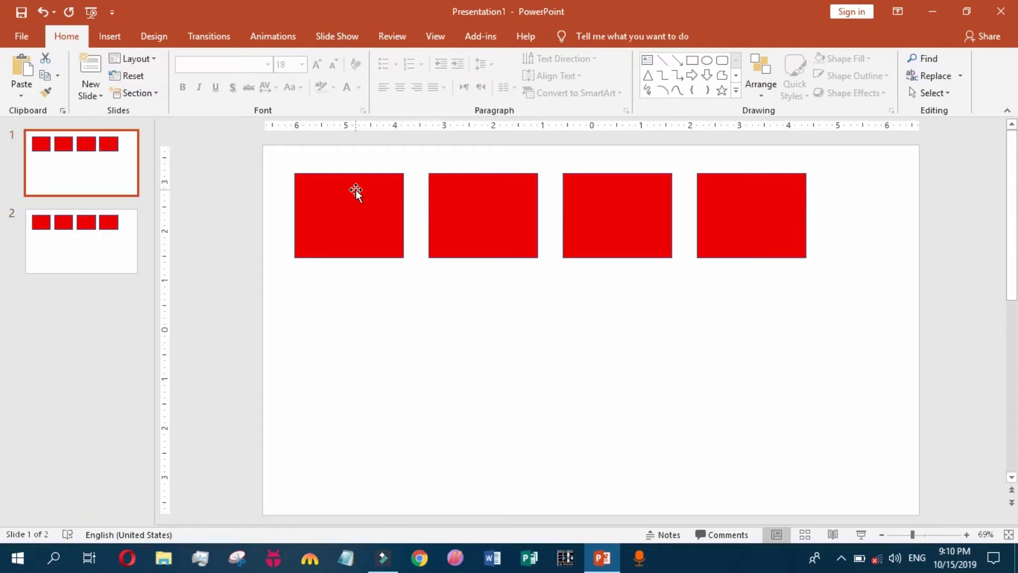
{"action": "left_click", "coordinate": [84, 254]}
{"action": "key", "text": "ctrl+v"}
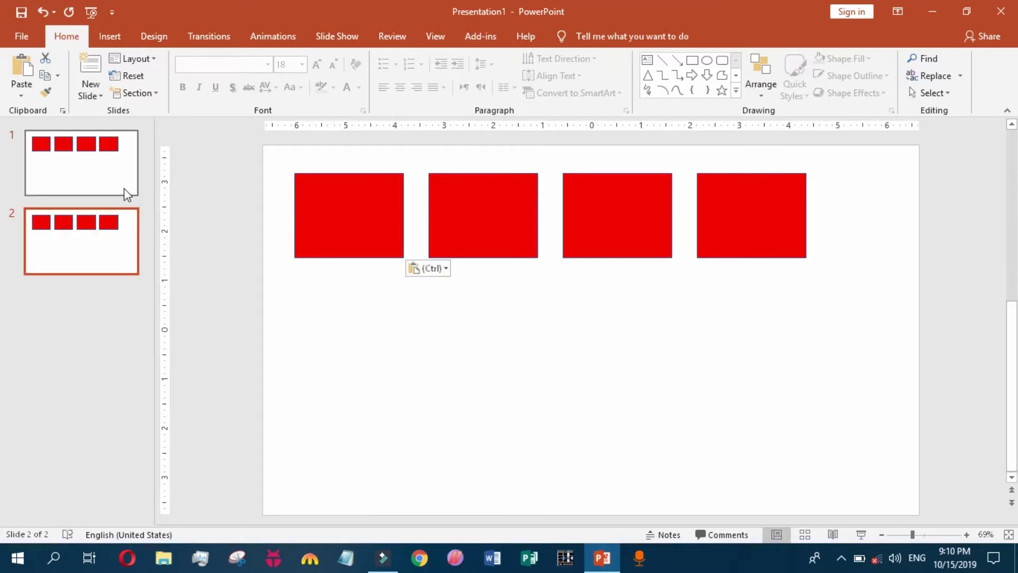
{"action": "left_click", "coordinate": [109, 187]}
{"action": "left_click", "coordinate": [97, 250]}
{"action": "key", "text": "ctrl+v"}
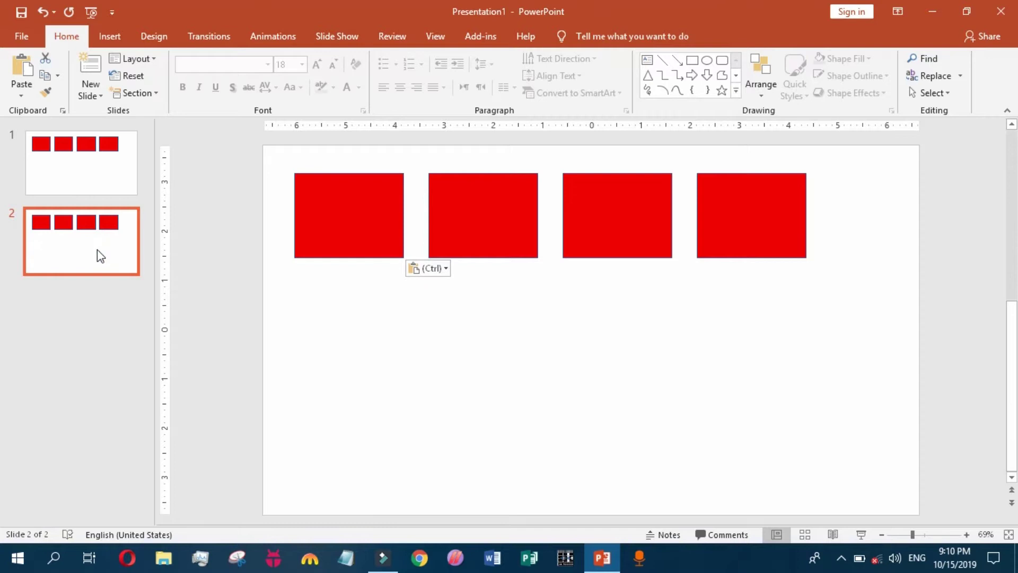
{"action": "left_click", "coordinate": [119, 161]}
{"action": "left_click", "coordinate": [115, 244]}
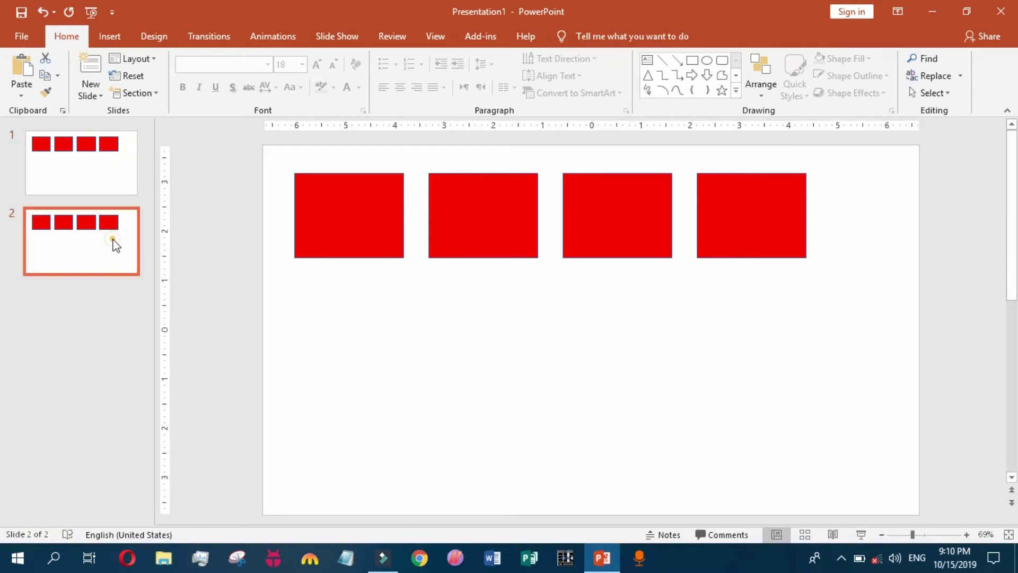
{"action": "key", "text": "ctrl+v"}
{"action": "left_click", "coordinate": [116, 162]}
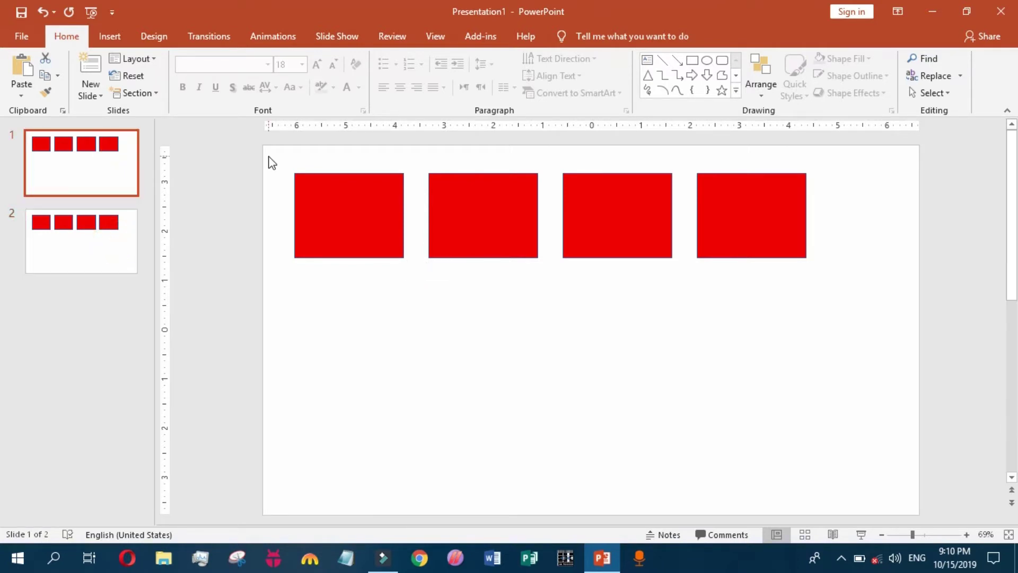
{"action": "left_click", "coordinate": [90, 241]}
{"action": "key", "text": "ctrl+v"}
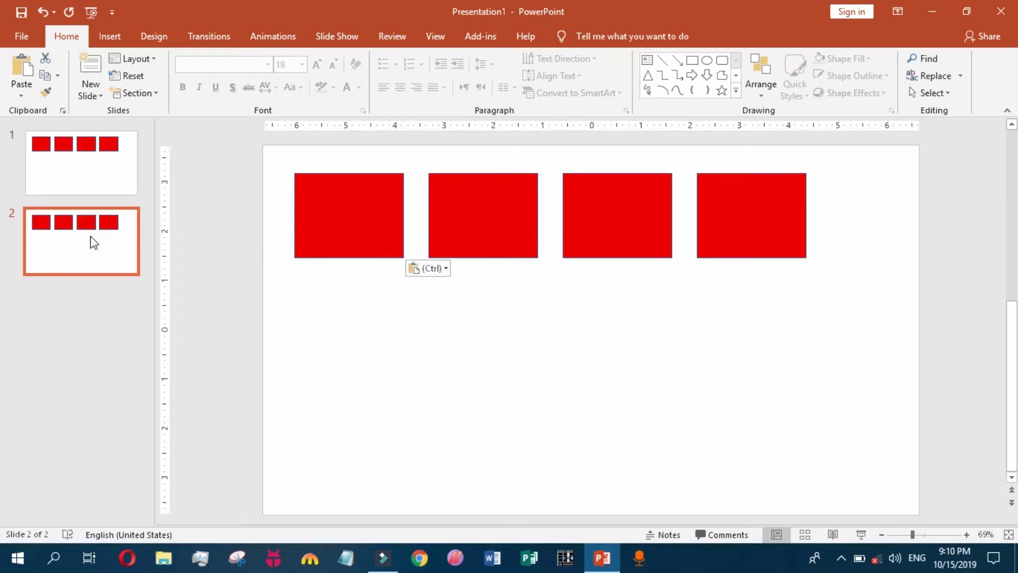
- Duplicate slide 1 with Ctrl+D so the presentation has three slides
{"action": "mouse_move", "coordinate": [814, 263]}
{"action": "left_mouse_down"}
{"action": "mouse_move", "coordinate": [576, 192]}
{"action": "mouse_move", "coordinate": [290, 174]}
{"action": "mouse_move", "coordinate": [311, 170]}
{"action": "mouse_move", "coordinate": [907, 318]}
{"action": "left_mouse_up"}
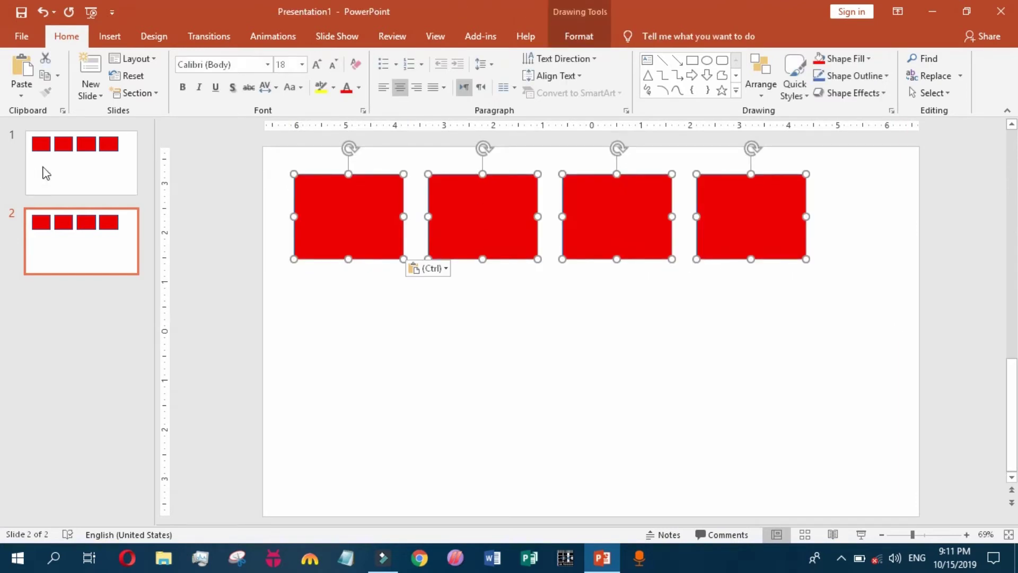
{"action": "left_click", "coordinate": [95, 165]}
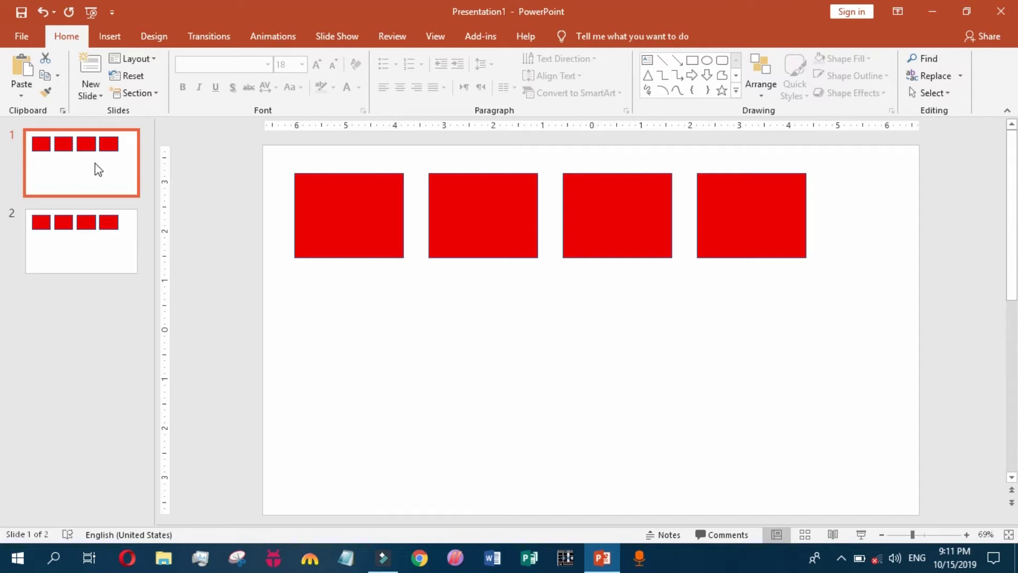
{"action": "key", "text": "ctrl+d"}
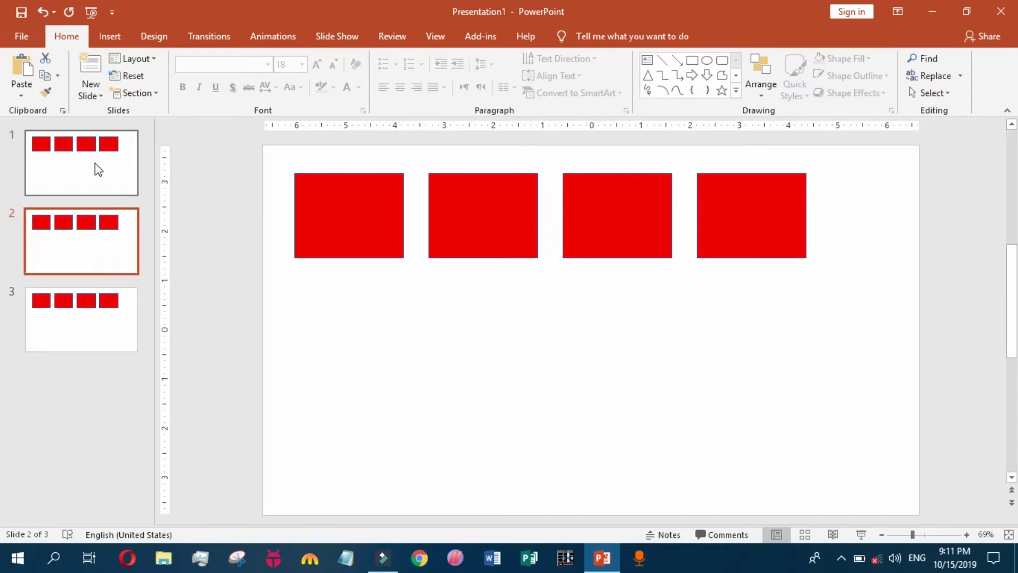
{"action": "left_click", "coordinate": [281, 279]}
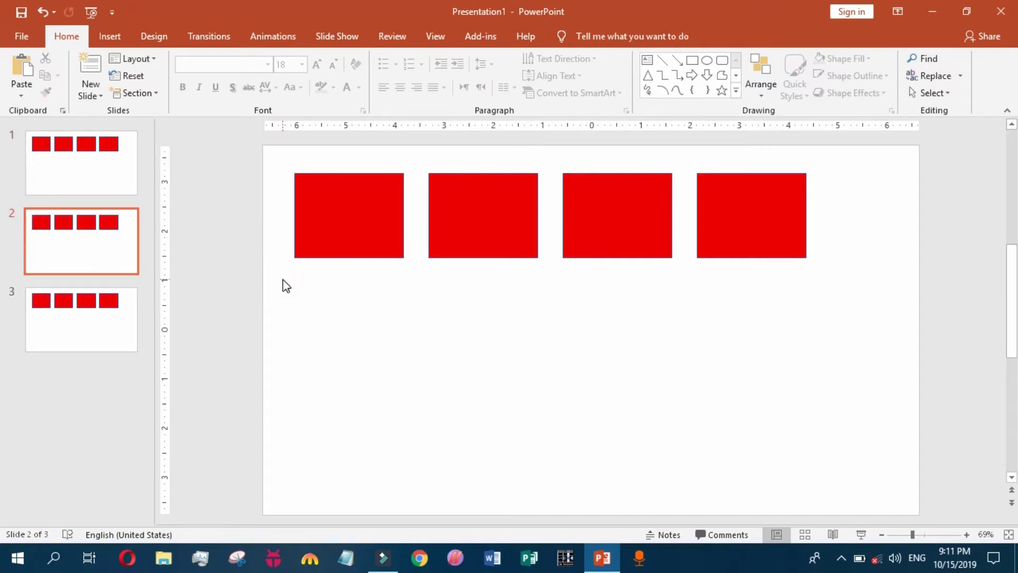
- Paste a second row of rectangles below the first, then duplicate it into a third row
{"action": "left_click", "coordinate": [283, 280]}
{"action": "key", "text": "ctrl+v"}
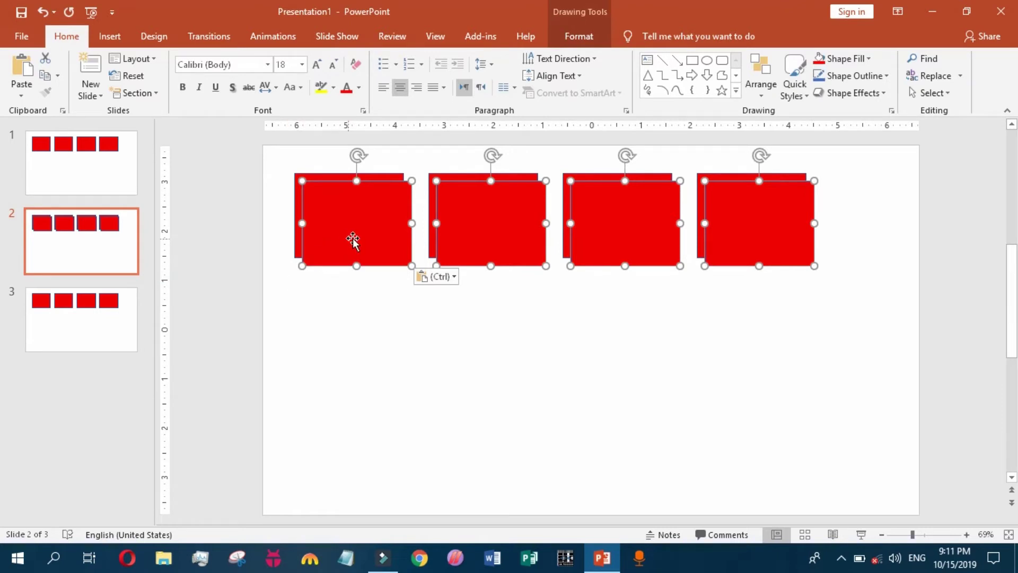
{"action": "left_click_drag", "start_coordinate": [352, 237], "coordinate": [351, 310]}
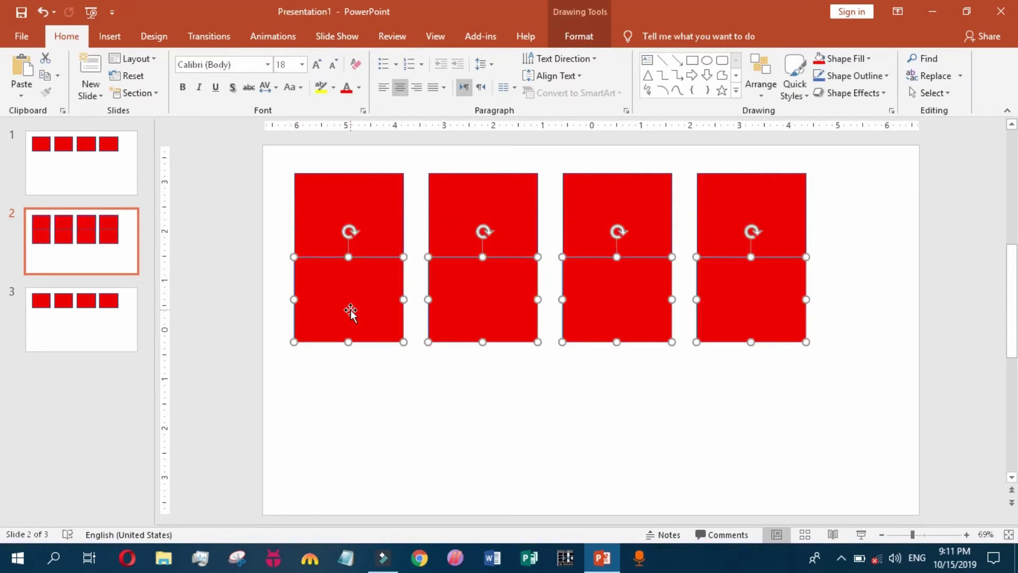
{"action": "key", "text": "ctrl+d"}
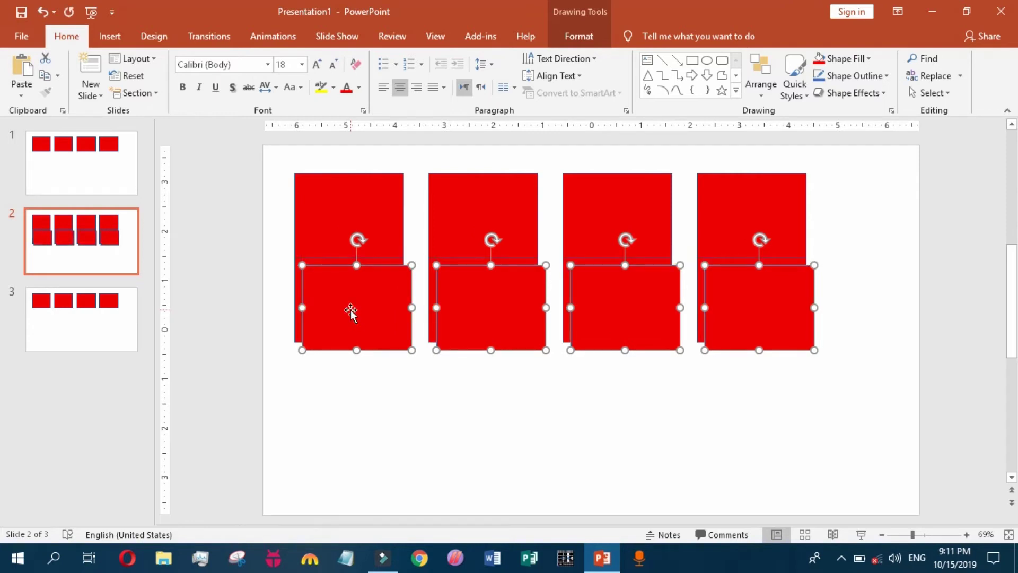
{"action": "left_click_drag", "start_coordinate": [351, 310], "coordinate": [336, 391]}
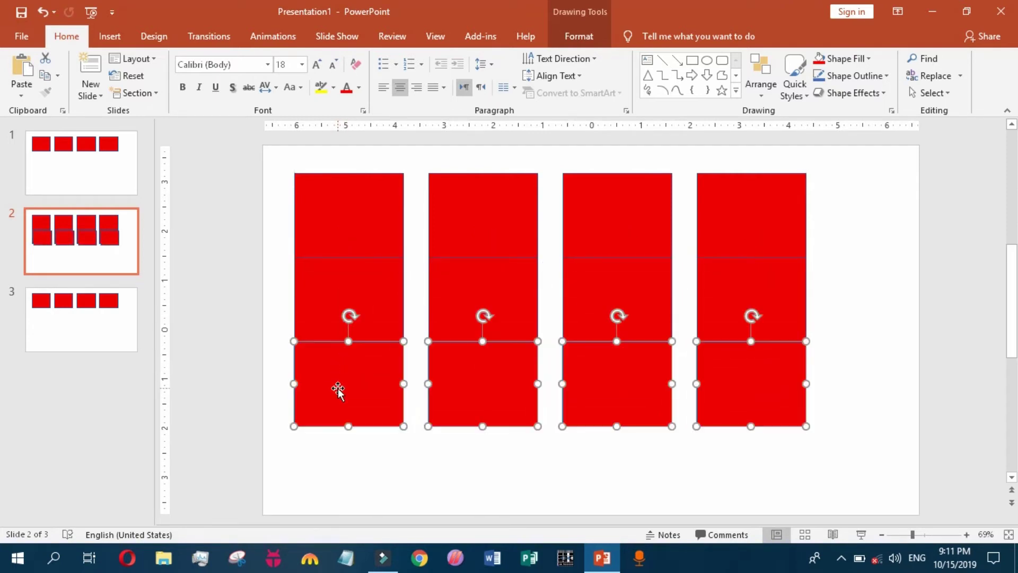
{"action": "left_click", "coordinate": [830, 247]}
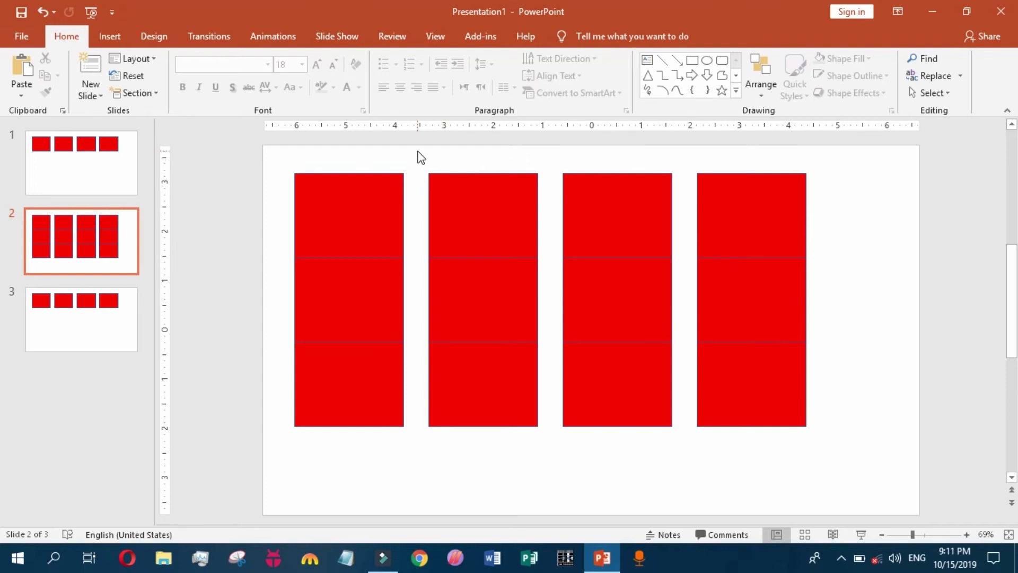
- Select the right three red columns and nudge them left three times with Ctrl+Left
{"action": "mouse_move", "coordinate": [417, 151]}
{"action": "left_mouse_down"}
{"action": "mouse_move", "coordinate": [484, 214]}
{"action": "mouse_move", "coordinate": [819, 434]}
{"action": "mouse_move", "coordinate": [819, 449]}
{"action": "left_mouse_up"}
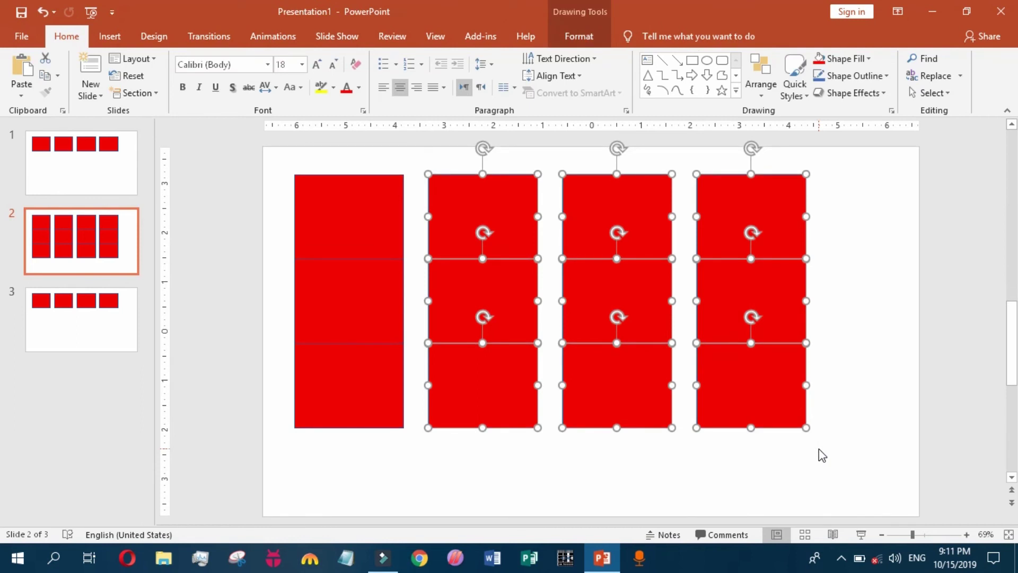
{"action": "key", "text": "ctrl+Left"}
{"action": "key", "text": "ctrl+Left"}
{"action": "key", "text": "ctrl+Left"}
{"action": "key", "text": "ctrl+Left"}
{"action": "key", "text": "ctrl+Left"}
{"action": "key", "text": "ctrl+Left"}
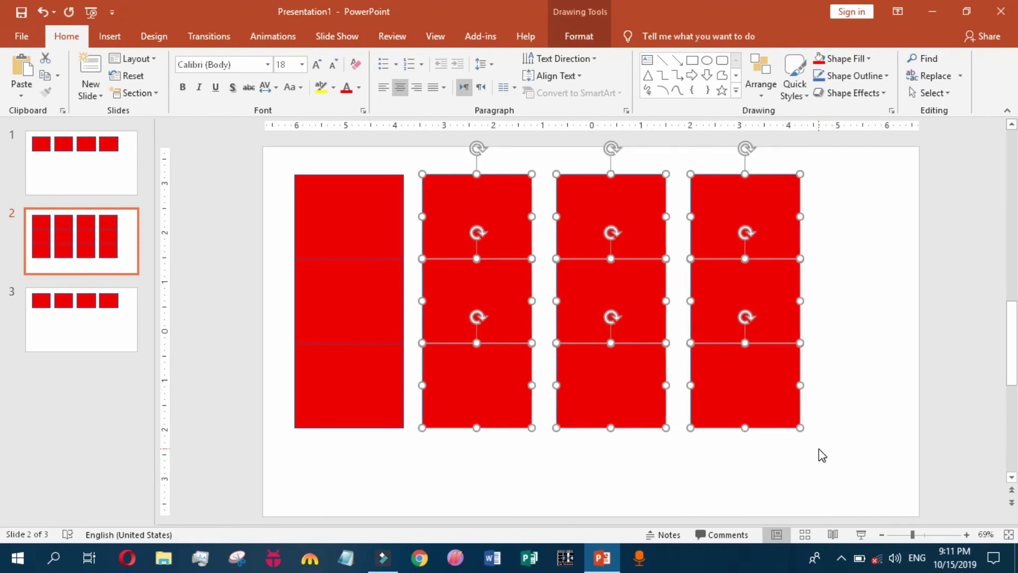
{"action": "key", "text": "ctrl+Left"}
{"action": "key", "text": "ctrl+Left"}
{"action": "key", "text": "ctrl+Left"}
{"action": "key", "text": "ctrl+Left"}
{"action": "key", "text": "ctrl+Left"}
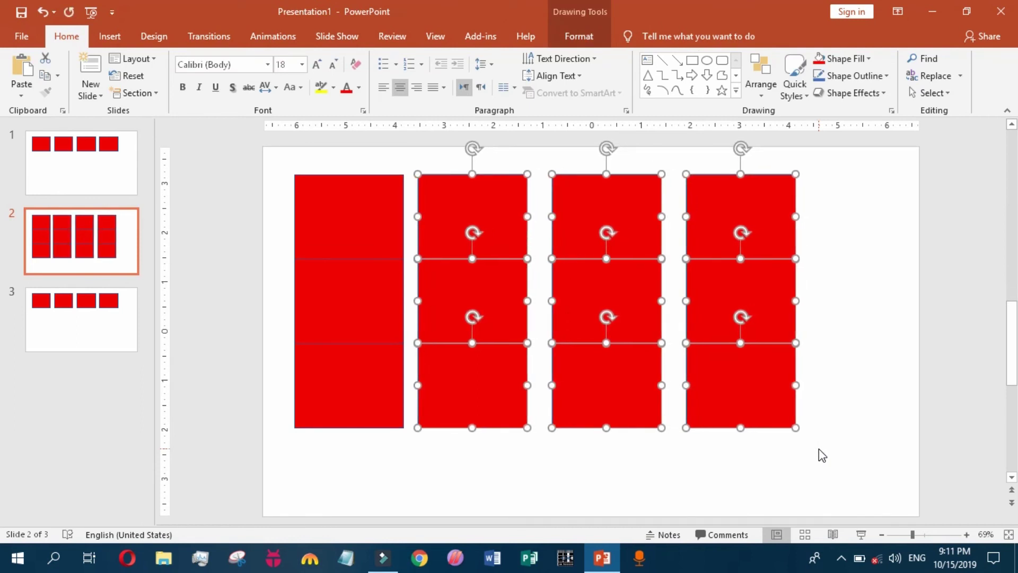
{"action": "key", "text": "ctrl+Left"}
{"action": "key", "text": "ctrl+Left"}
{"action": "key", "text": "ctrl+Left"}
{"action": "key", "text": "ctrl+Left"}
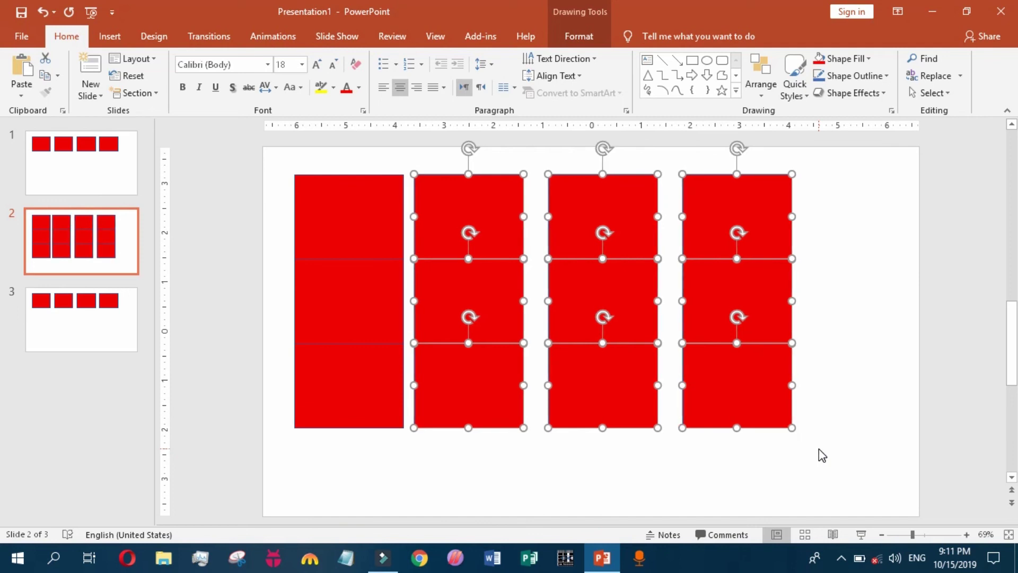